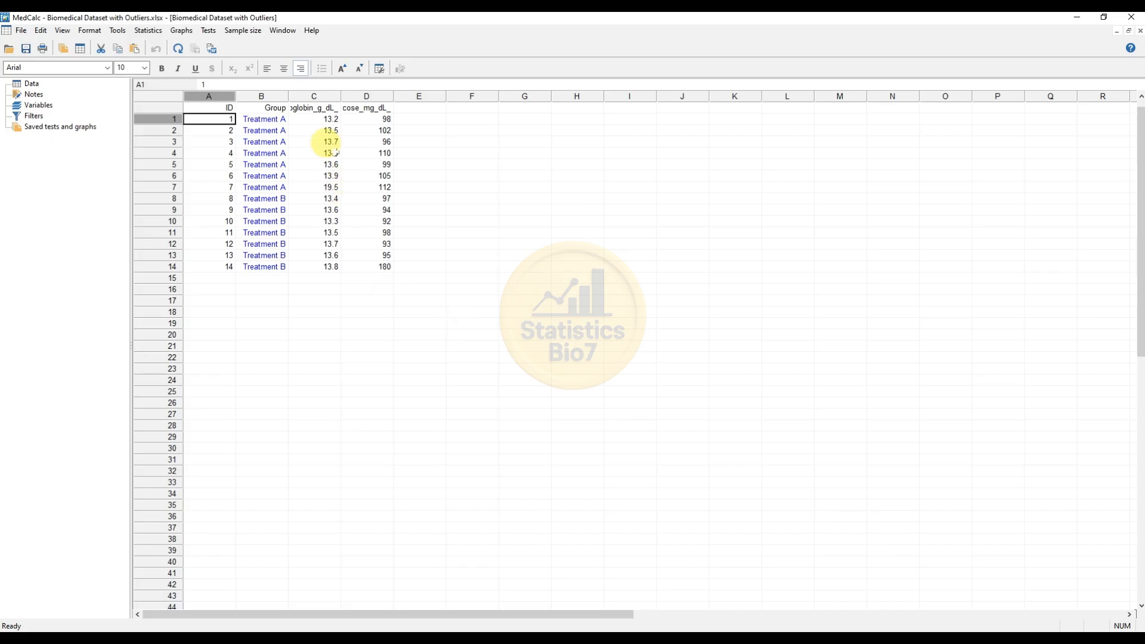
# Widen the Hemoglobin and Glucose columns so their full headers show
pyautogui.moveTo(340, 96); pyautogui.dragTo(365, 96)
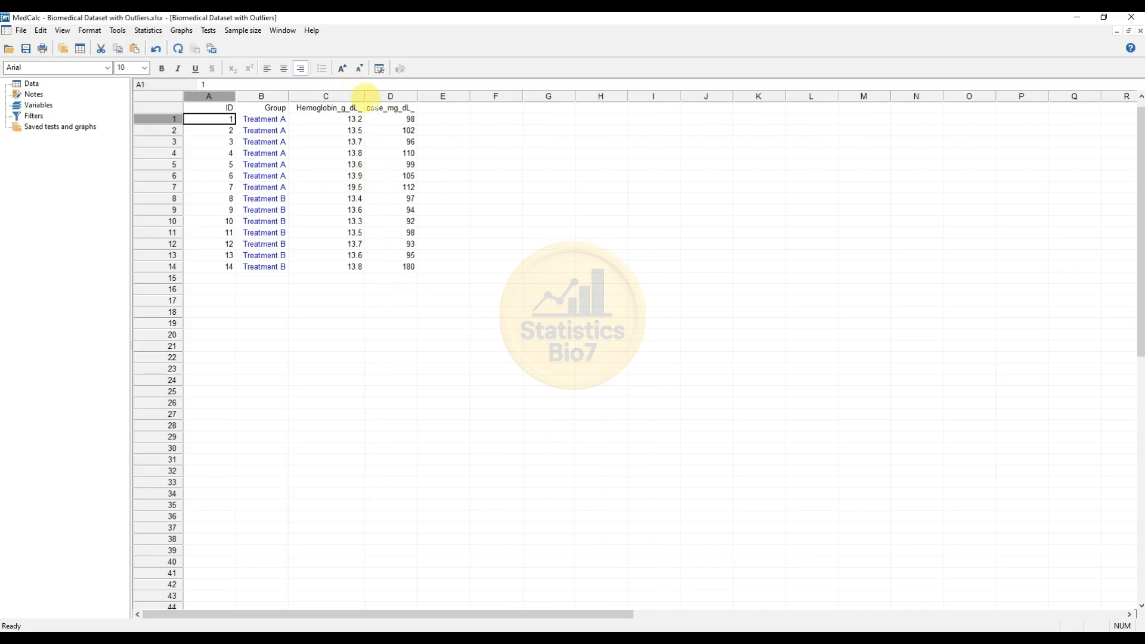
pyautogui.moveTo(417, 96); pyautogui.dragTo(433, 95)
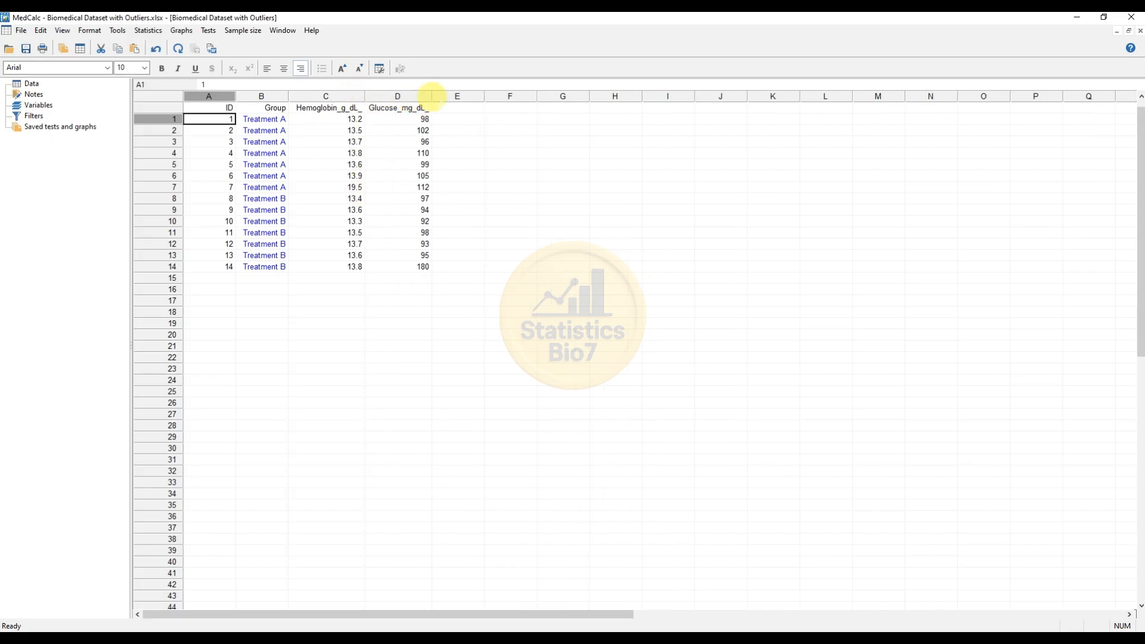
pyautogui.click(216, 96)
pyautogui.click(261, 96)
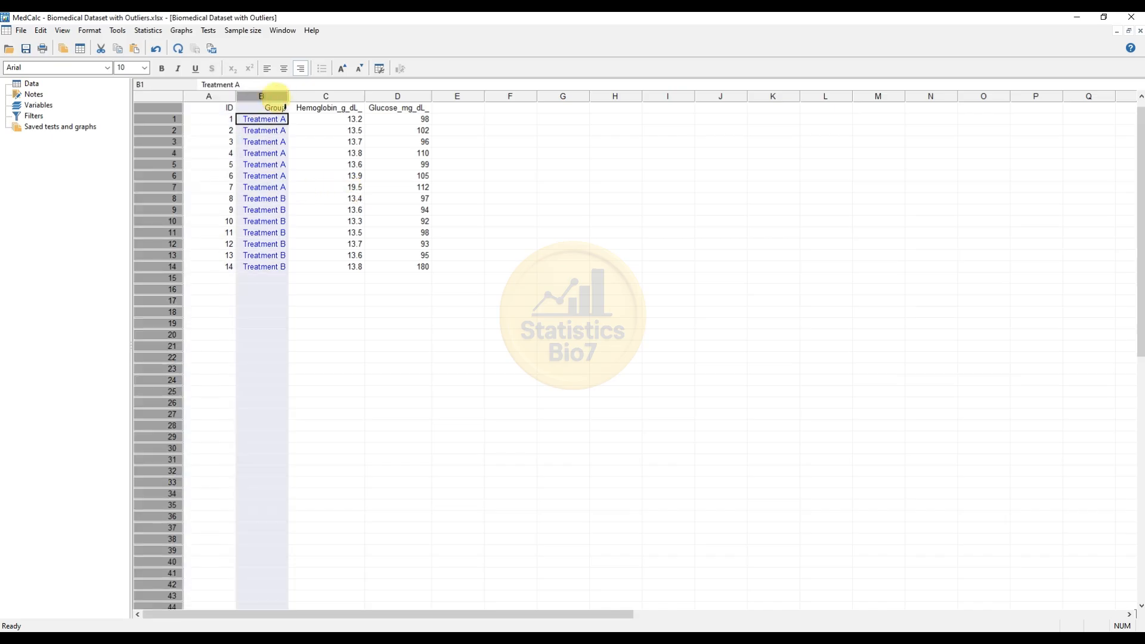
pyautogui.click(340, 97)
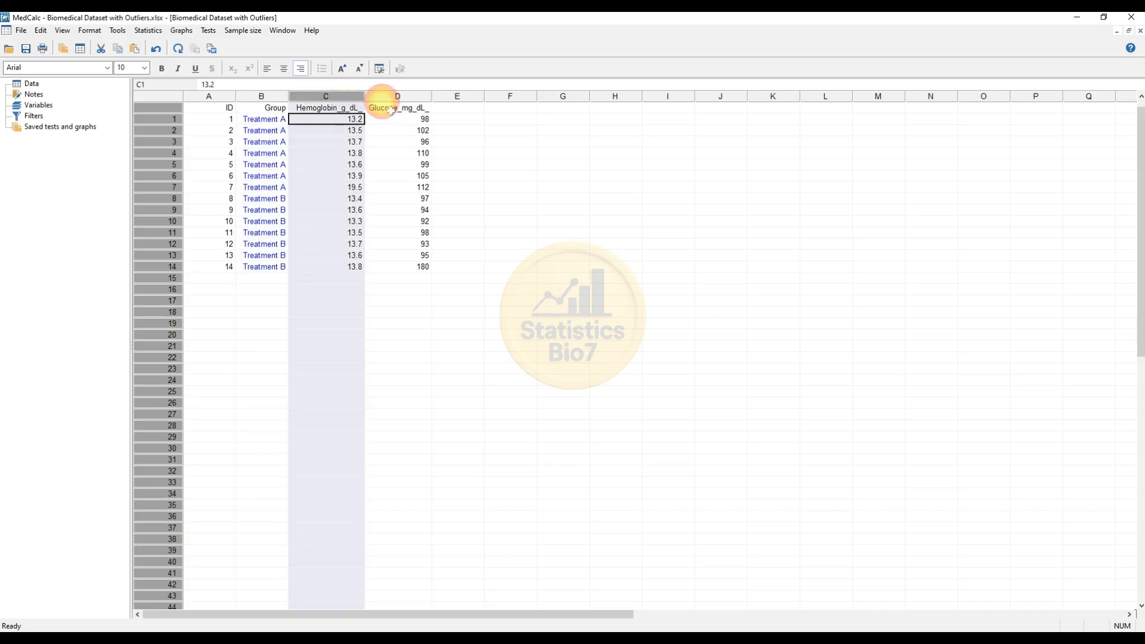
pyautogui.click(384, 95)
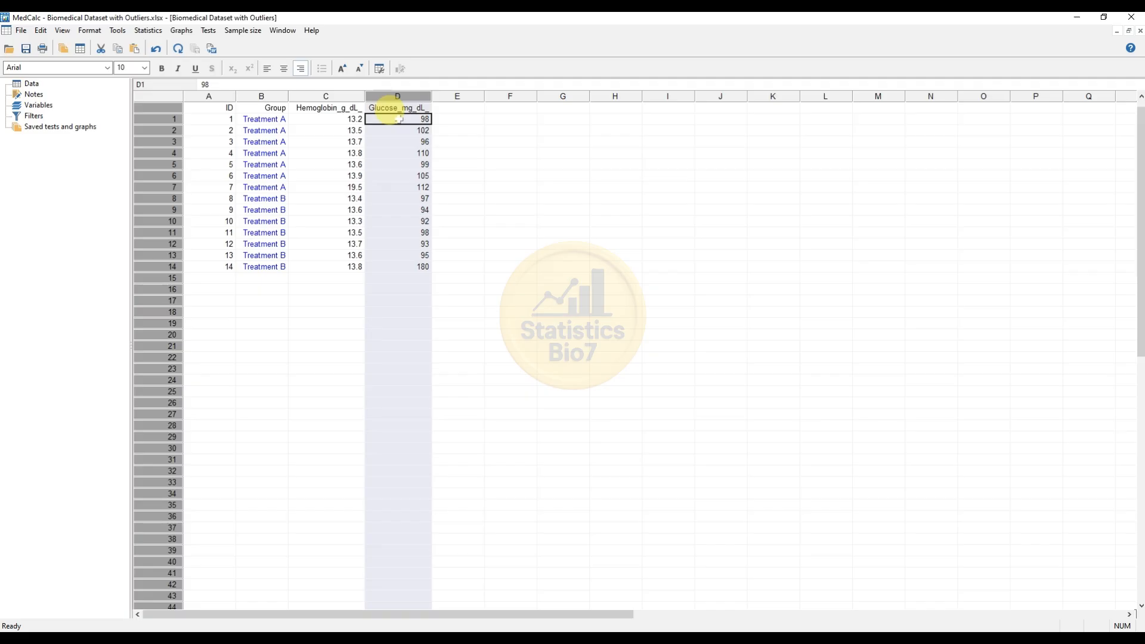
# Open Outlier detection and choose Hemoglobin_g_dL_ as the variable
pyautogui.click(149, 32)
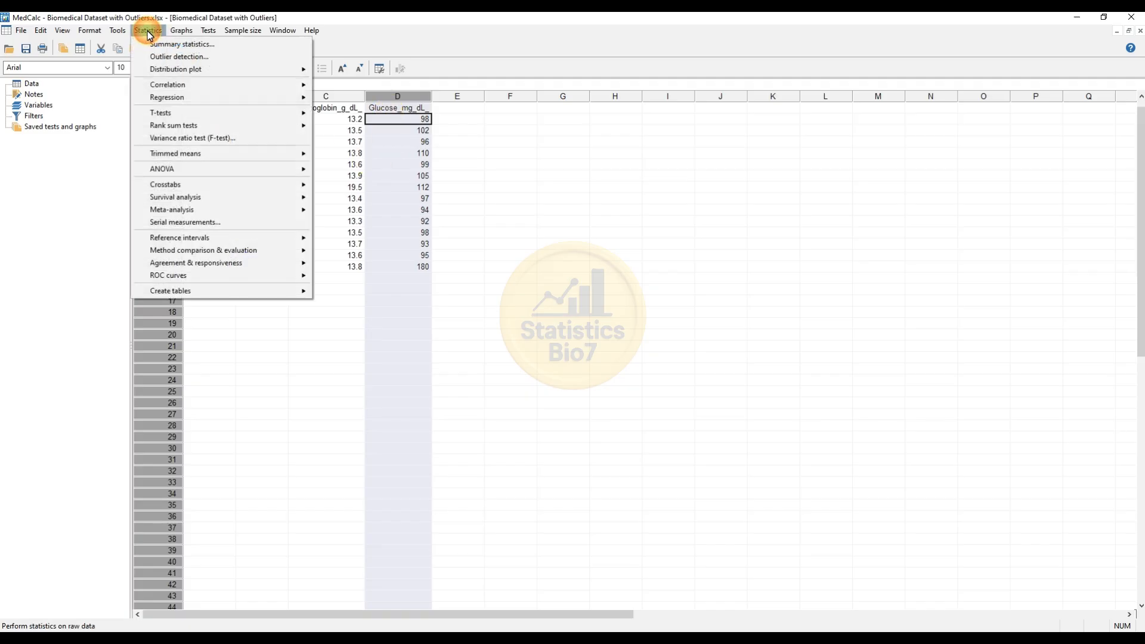
pyautogui.click(182, 56)
pyautogui.moveTo(504, 328); pyautogui.dragTo(420, 160)
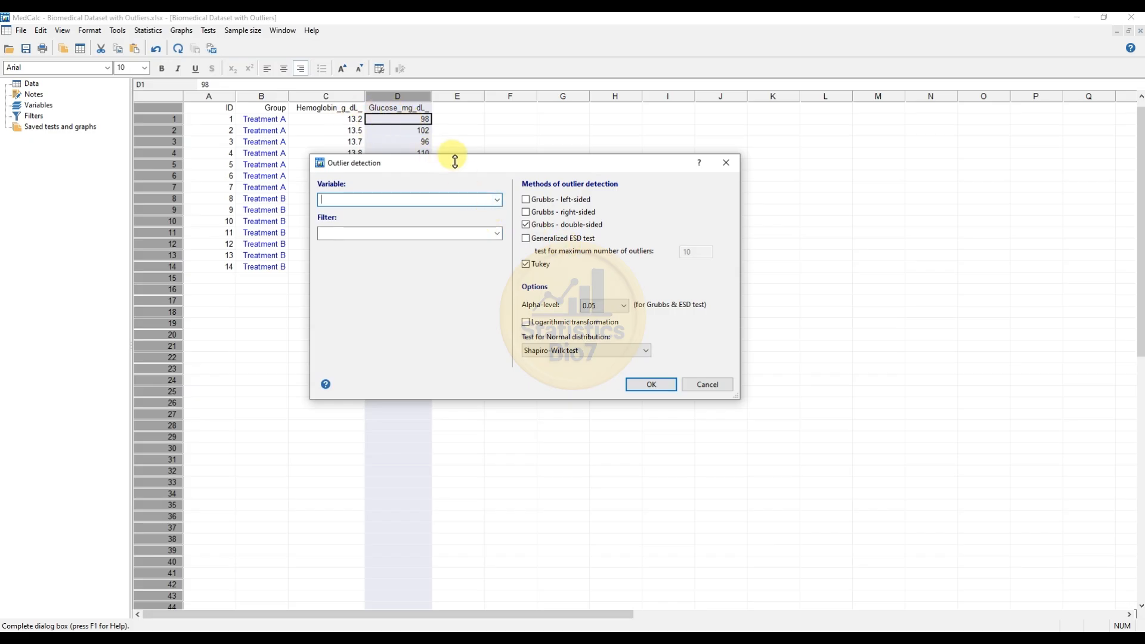
pyautogui.click(498, 203)
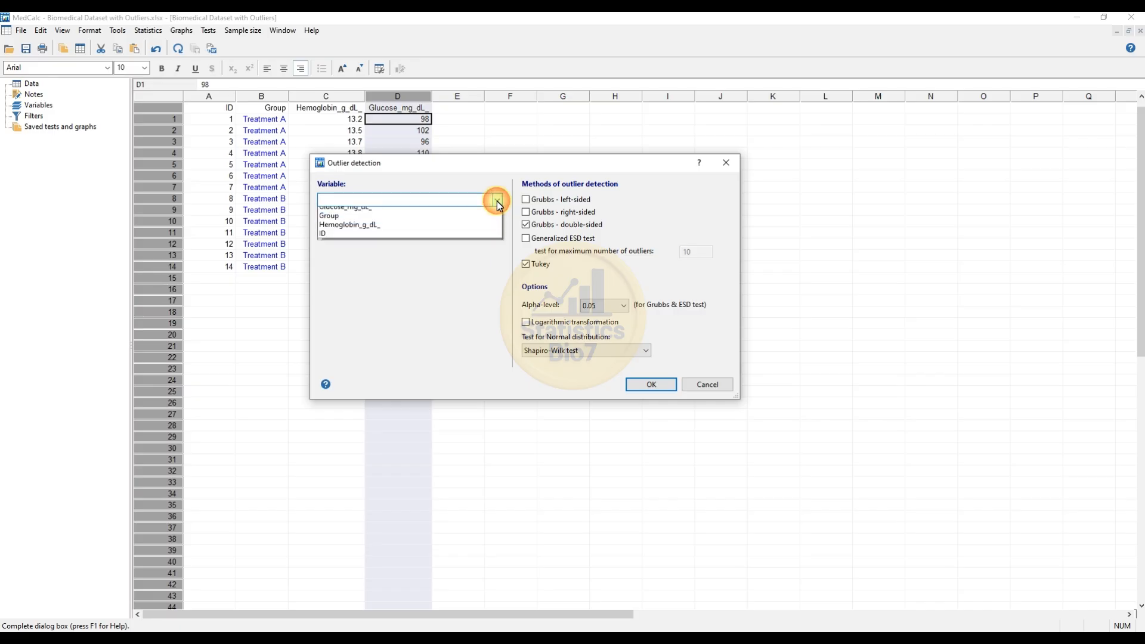
pyautogui.click(397, 232)
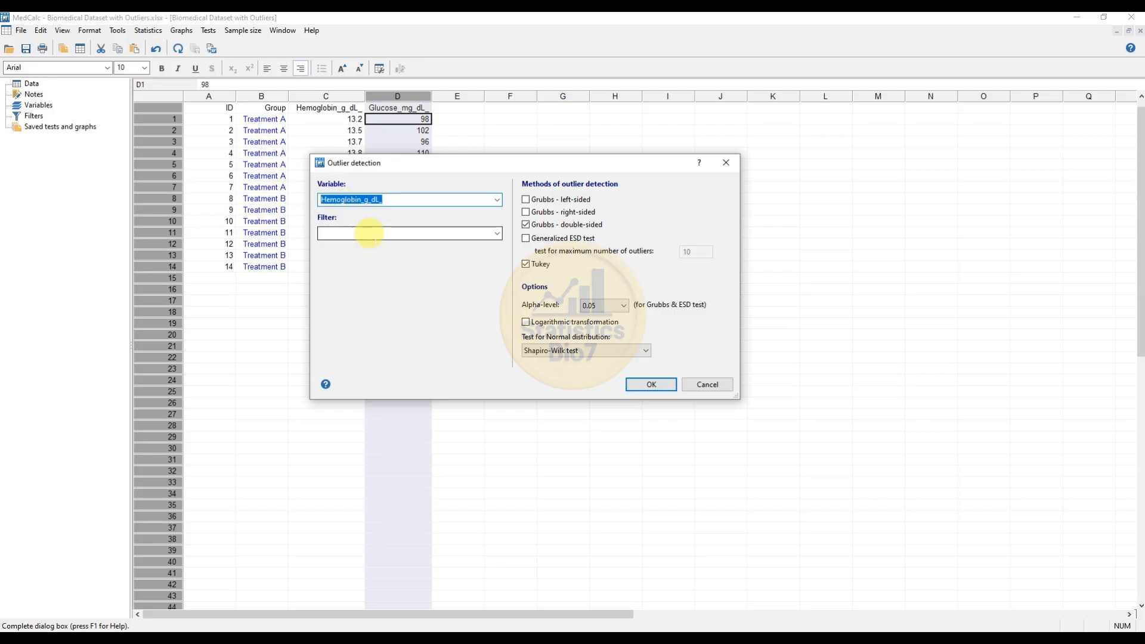
# Set the filter to Group = "Treatment A" and run the outlier detection
pyautogui.click(369, 233)
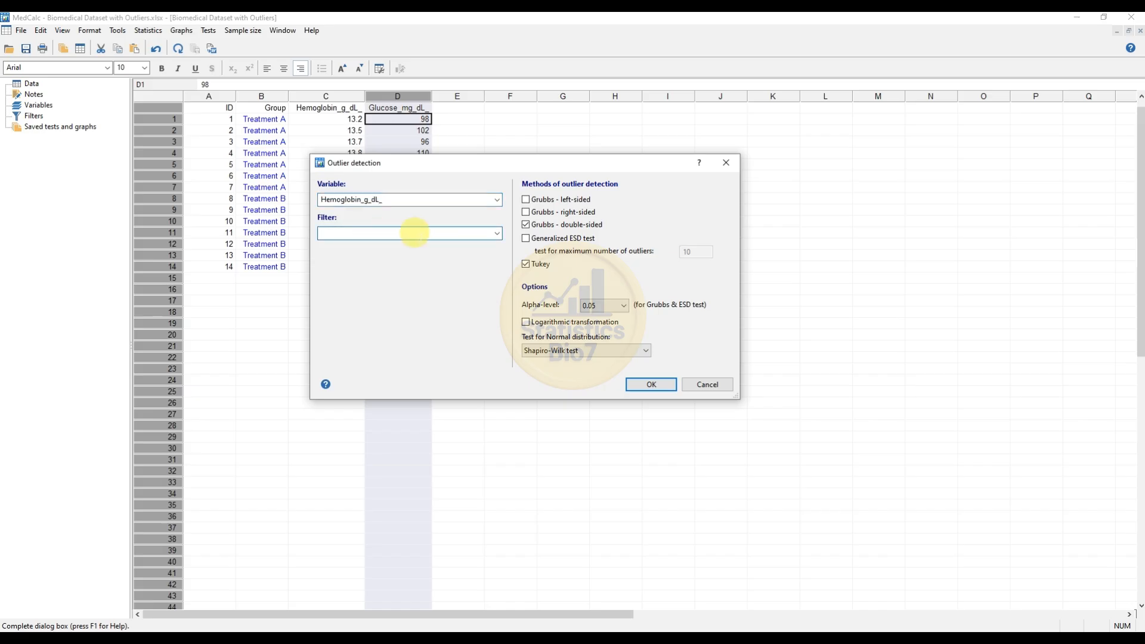
pyautogui.click(498, 234)
pyautogui.click(495, 234)
pyautogui.click(440, 235)
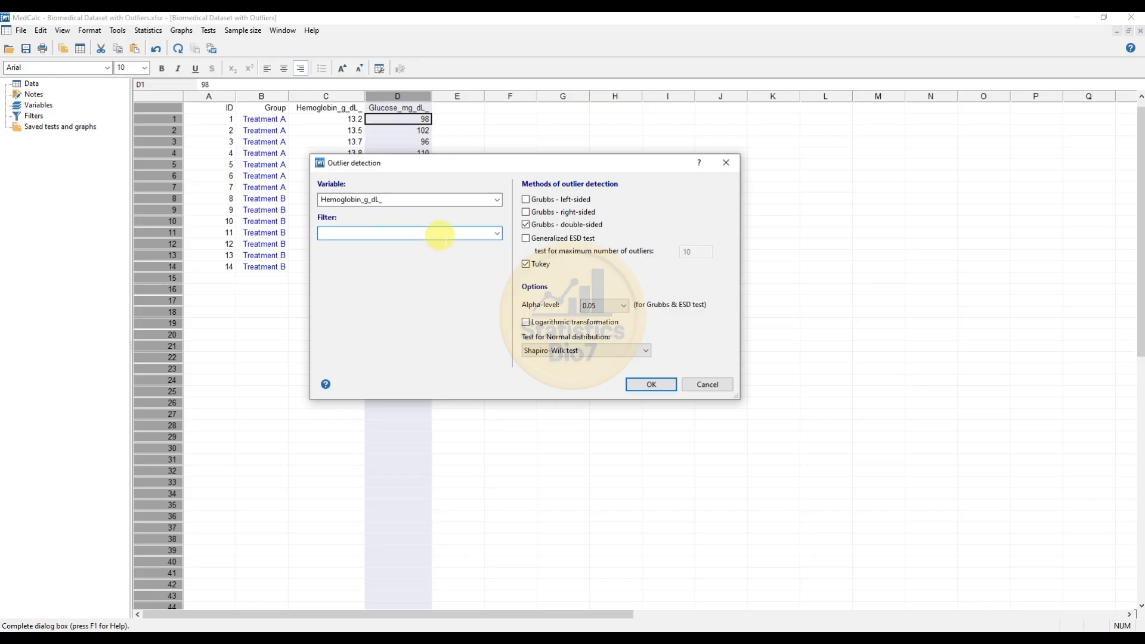
pyautogui.write('Group = "Treatment A"')
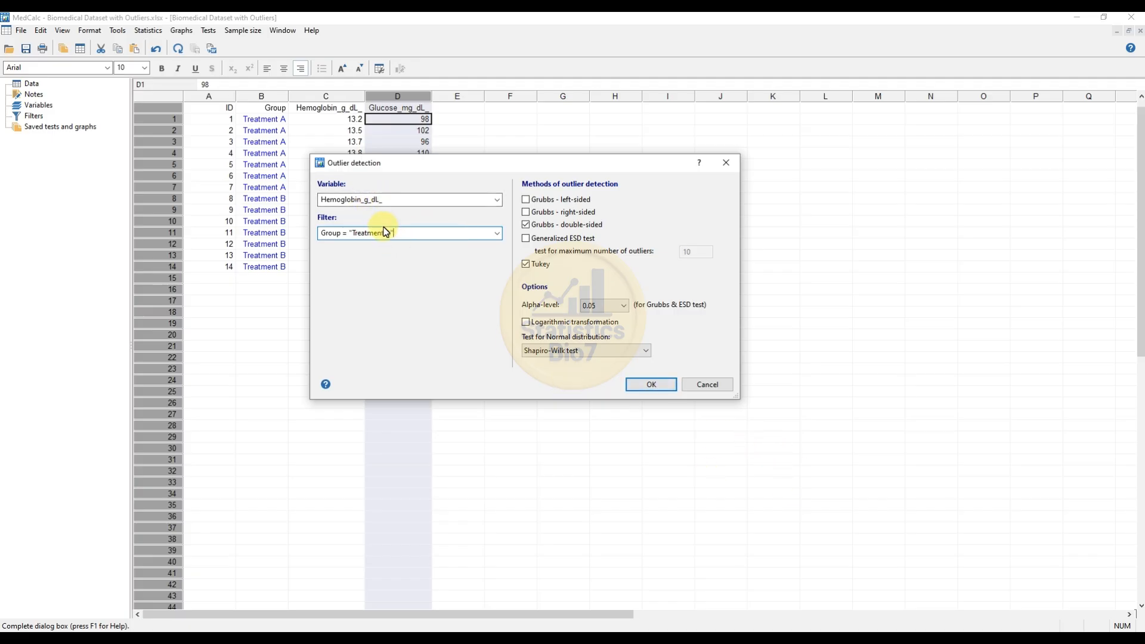
pyautogui.click(666, 391)
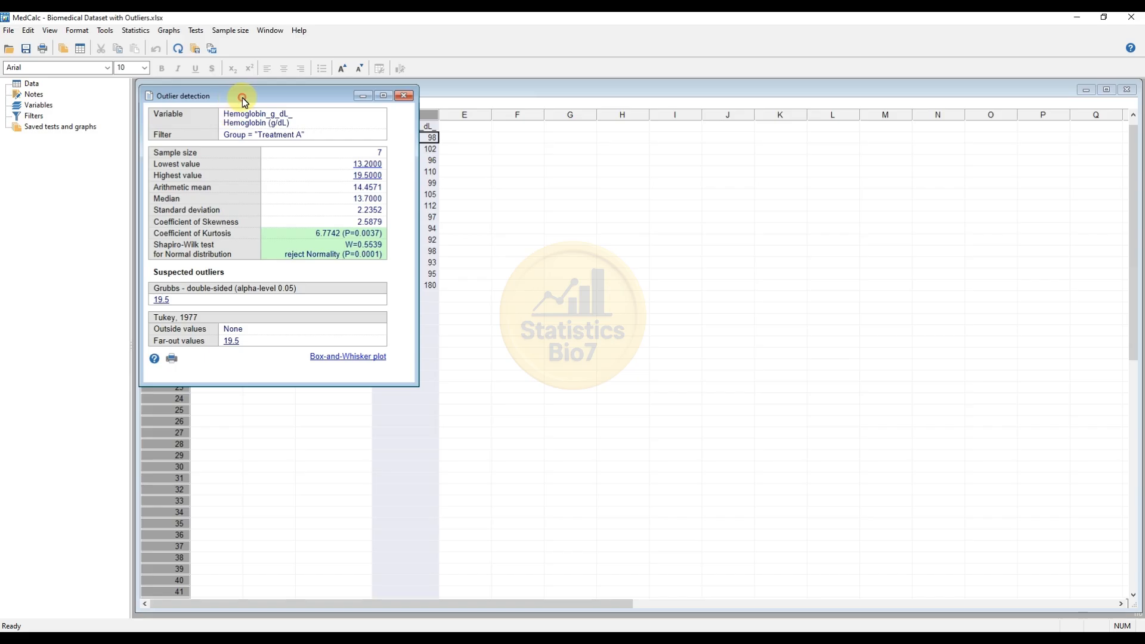
# Review the Treatment A outlier results and close the results window
pyautogui.moveTo(244, 103); pyautogui.dragTo(558, 146)
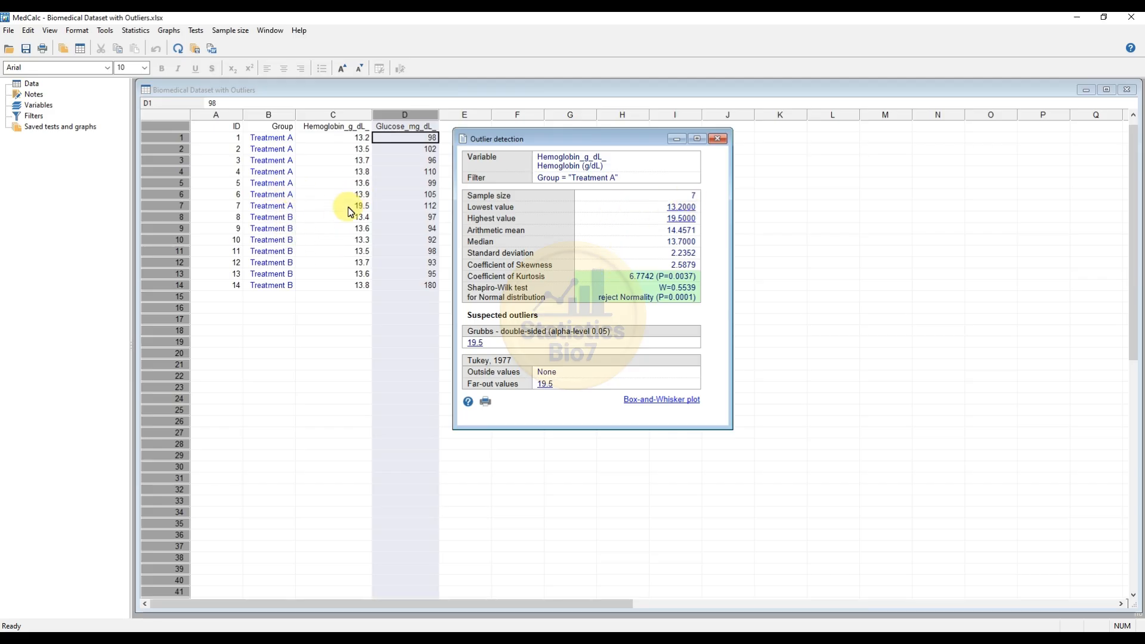
pyautogui.click(717, 141)
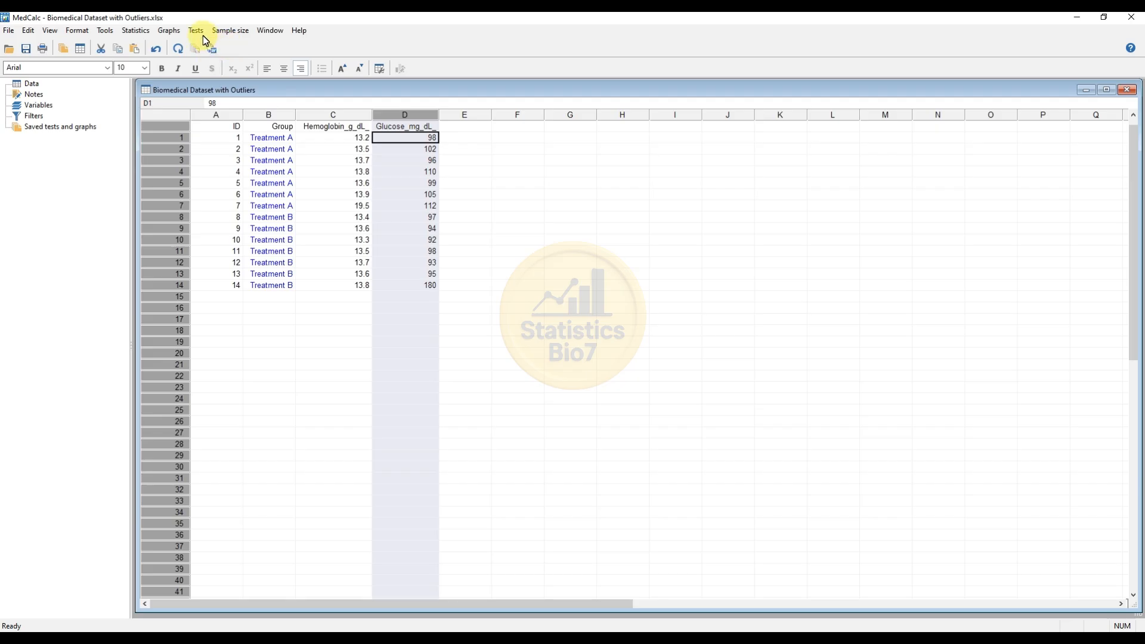
# Reopen Outlier detection with Hemoglobin_g_dL_ as the variable and no filter
pyautogui.click(140, 33)
pyautogui.click(156, 57)
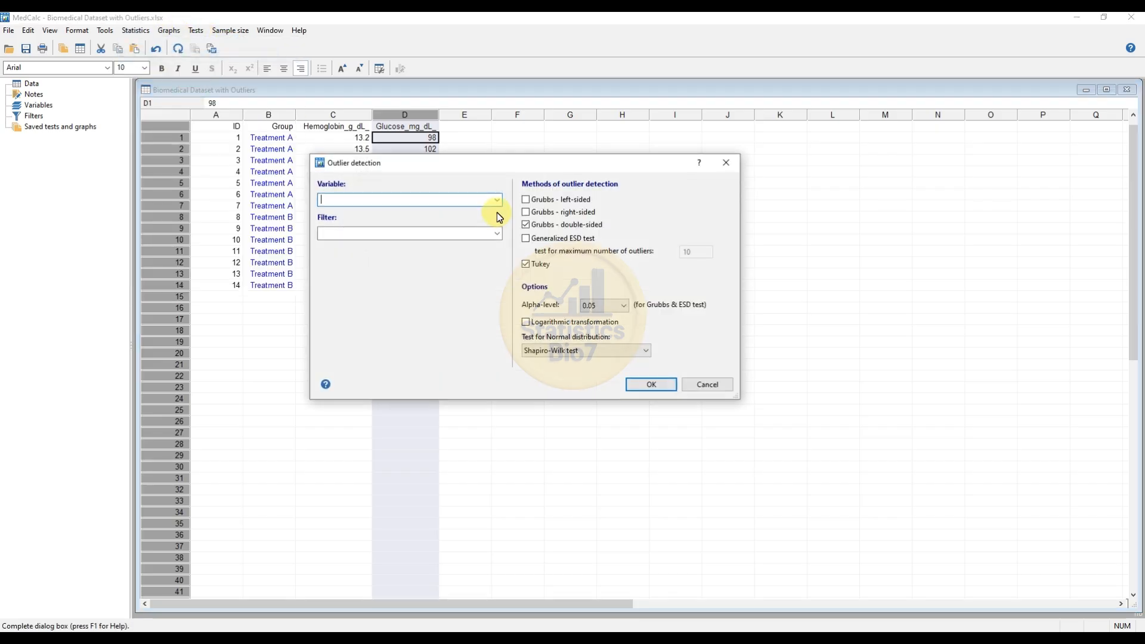
pyautogui.click(499, 200)
pyautogui.click(391, 227)
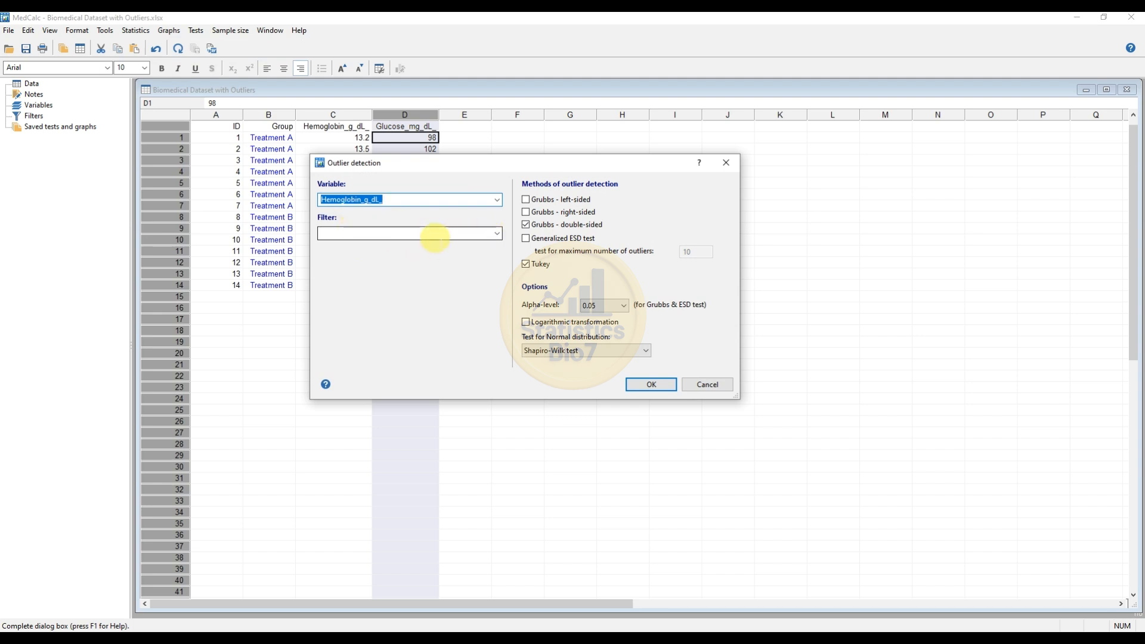
pyautogui.moveTo(412, 170); pyautogui.dragTo(503, 177)
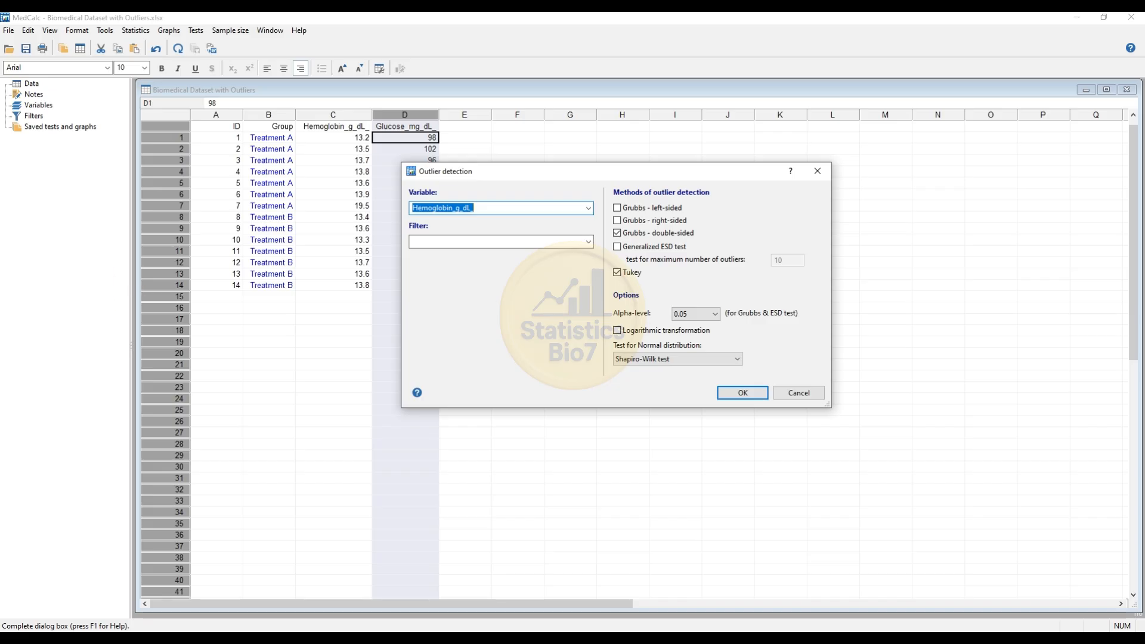
pyautogui.click(618, 233)
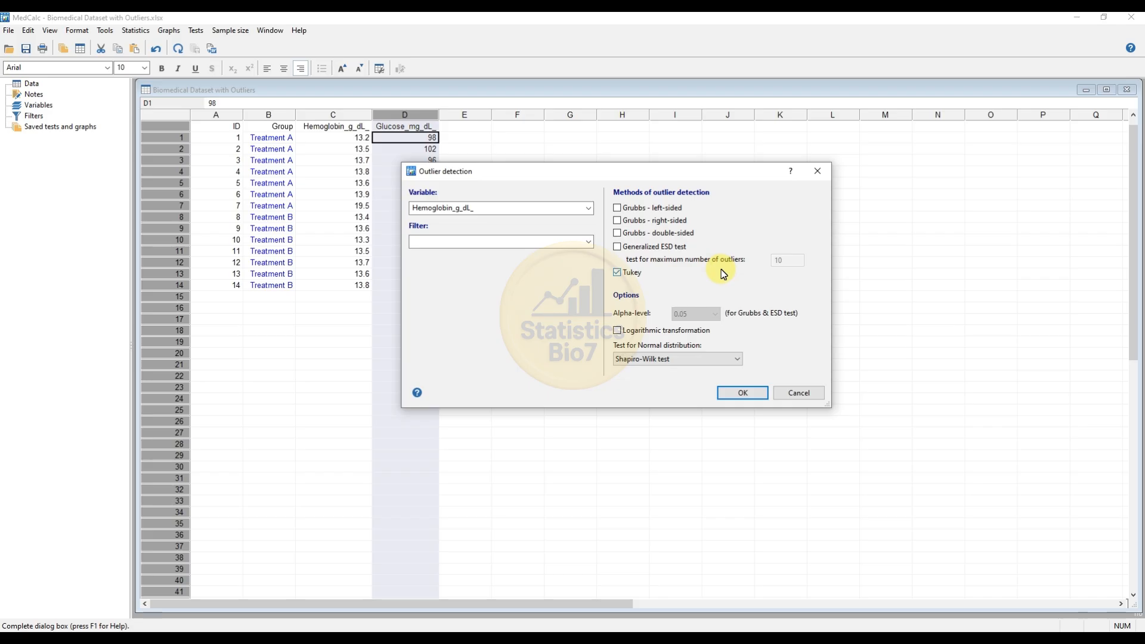
pyautogui.moveTo(535, 176); pyautogui.dragTo(588, 176)
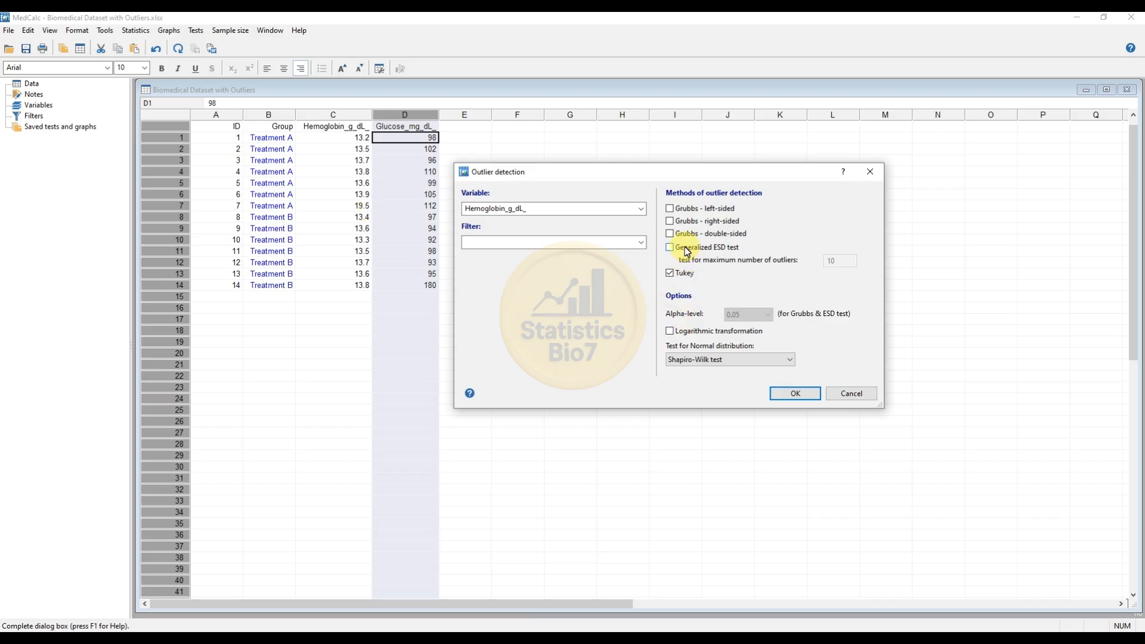
pyautogui.moveTo(627, 172); pyautogui.dragTo(600, 167)
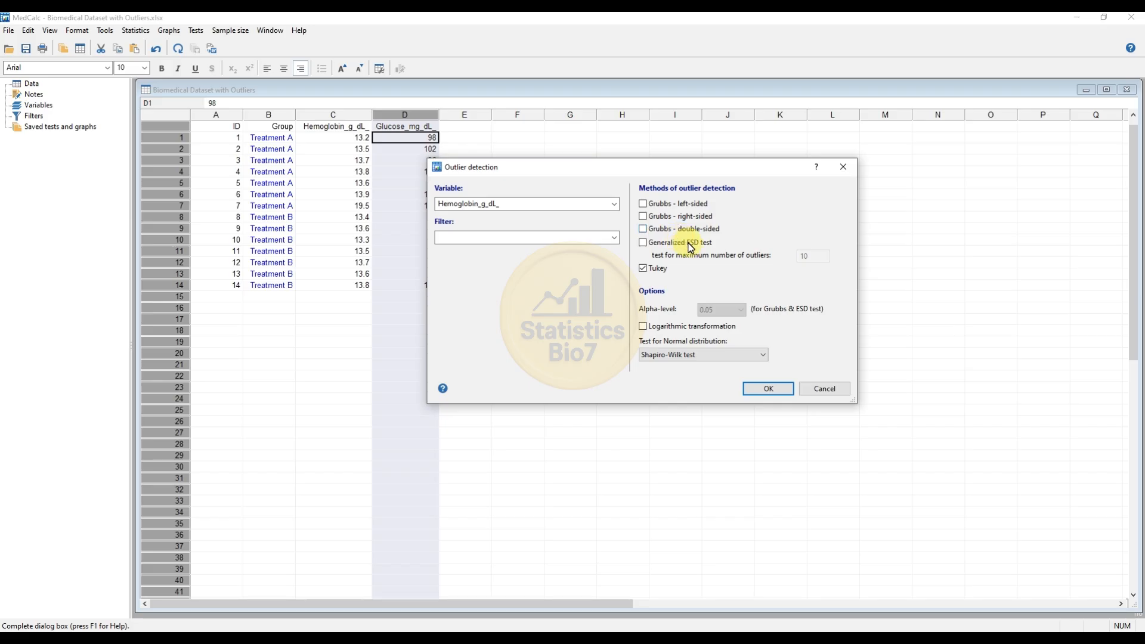
pyautogui.click(645, 230)
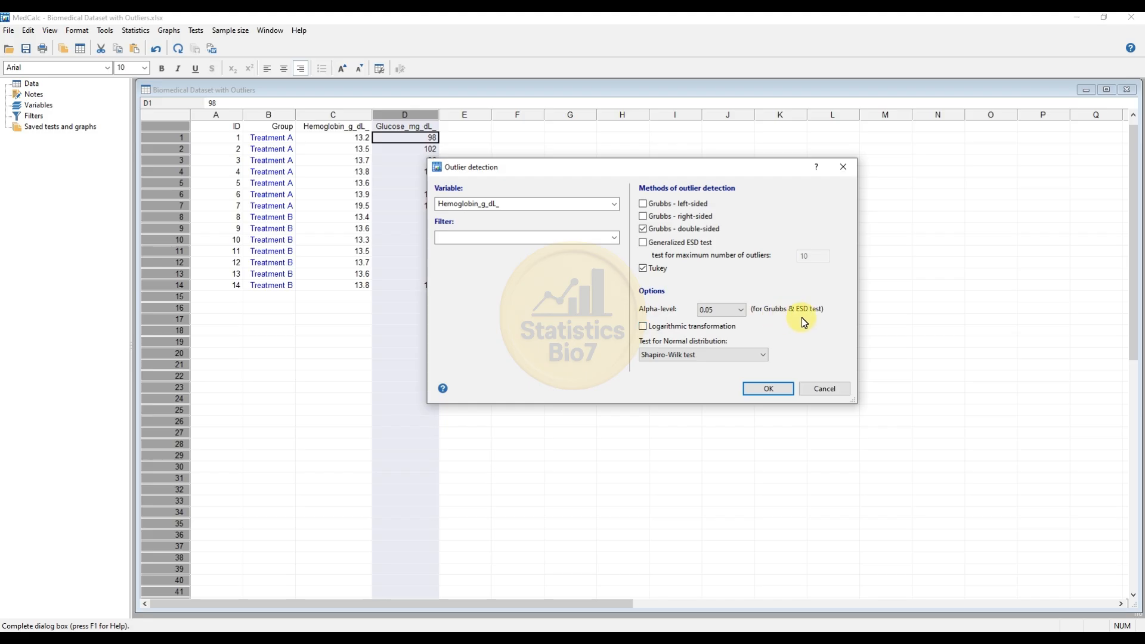
pyautogui.click(647, 244)
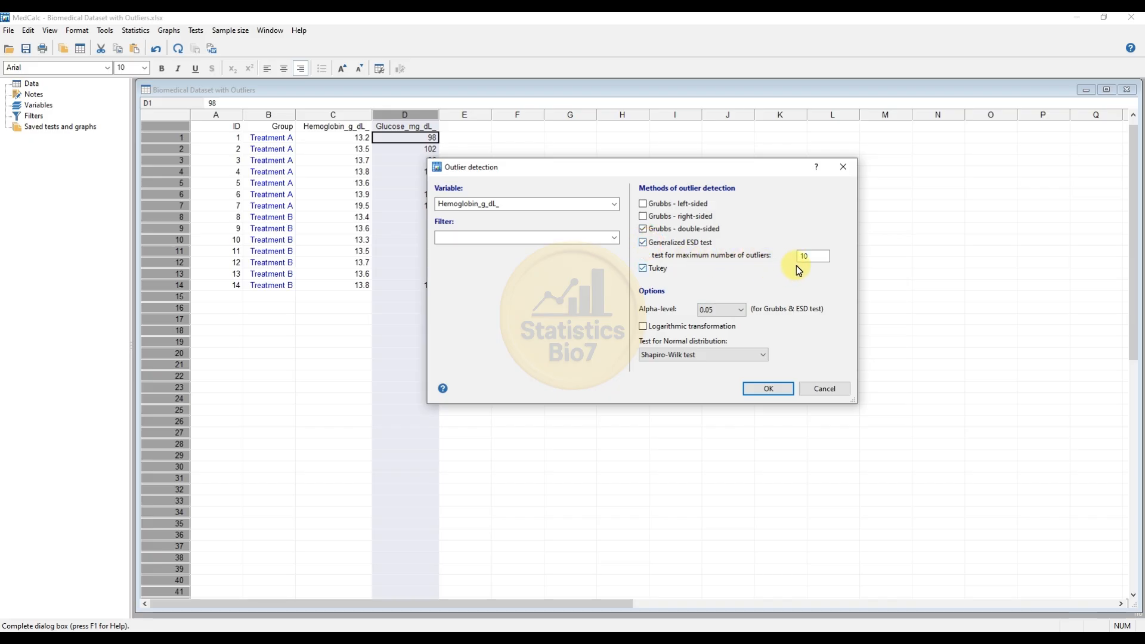
pyautogui.click(813, 263)
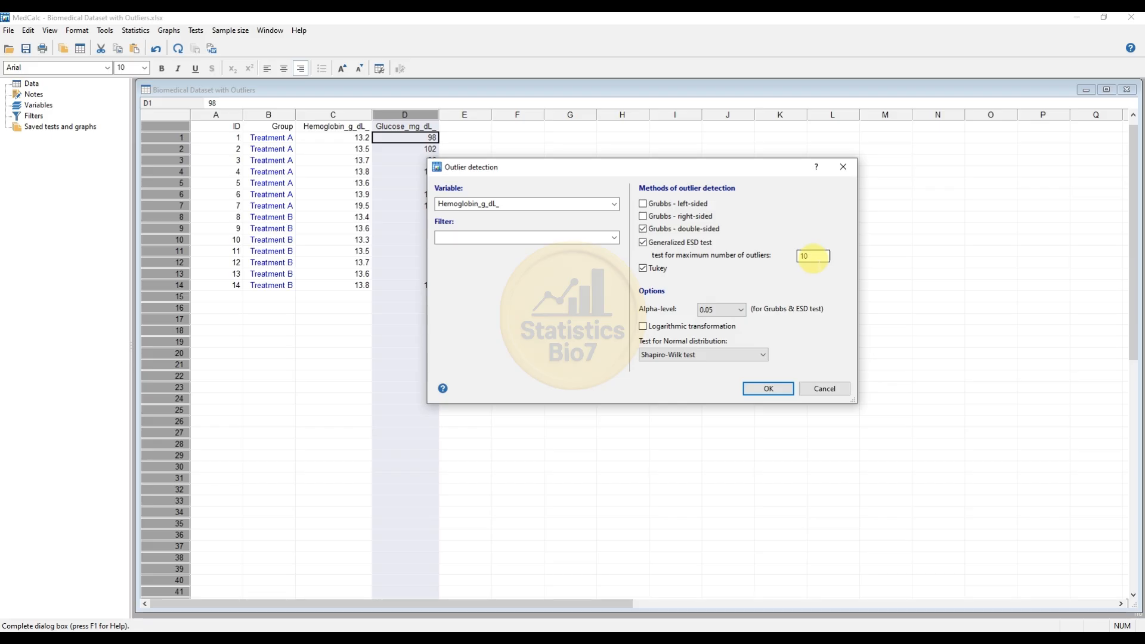
pyautogui.click(745, 310)
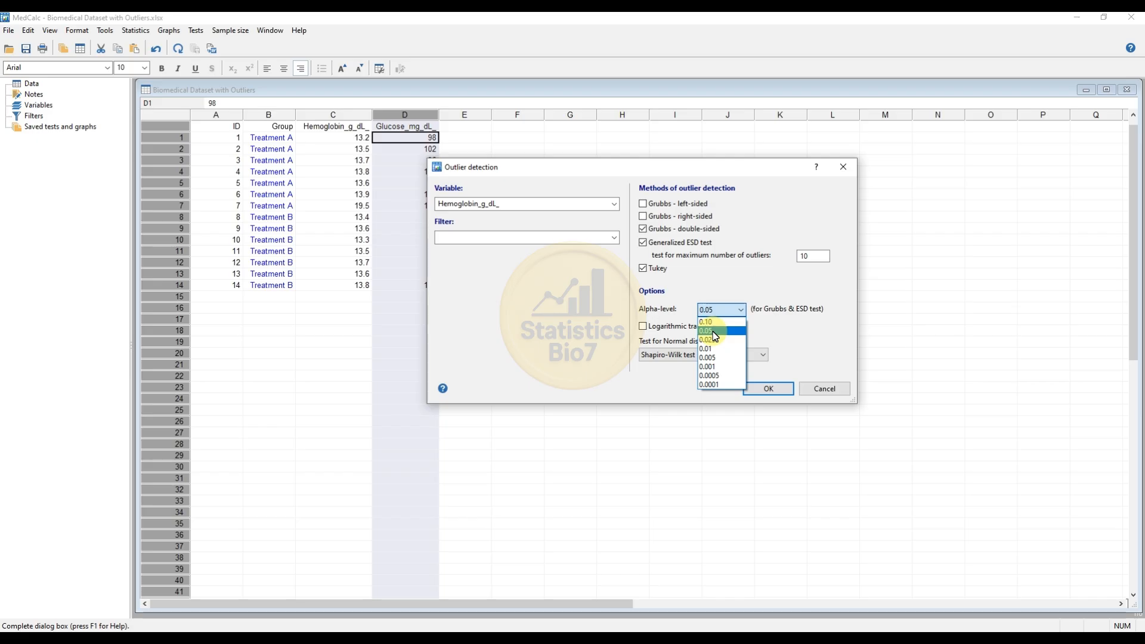
pyautogui.click(714, 331)
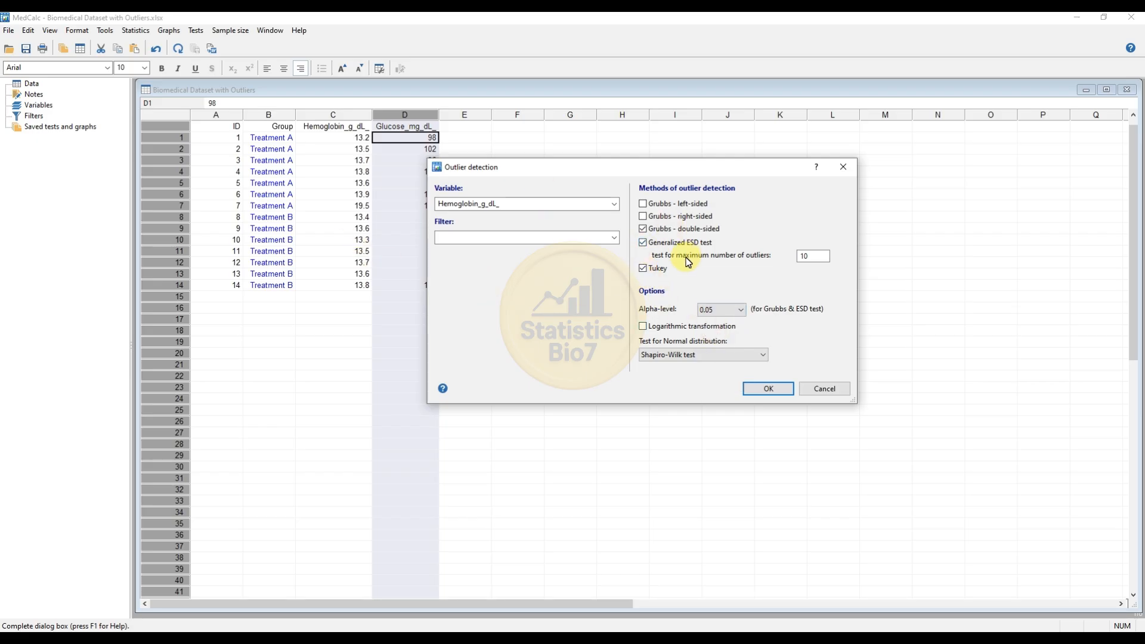
pyautogui.click(642, 244)
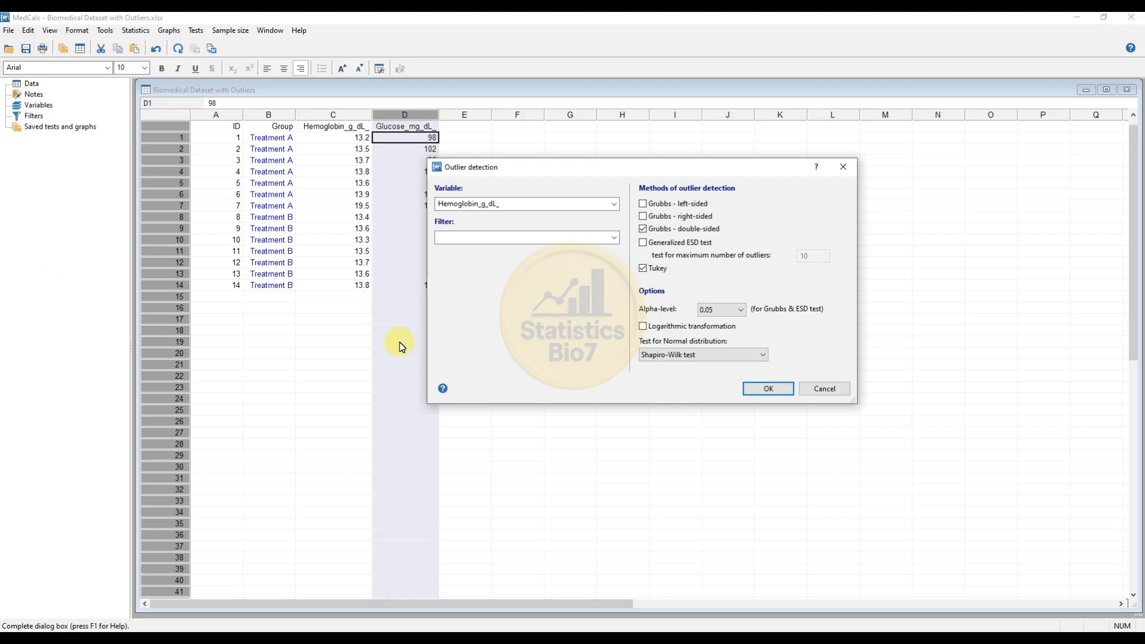
# Keep Shapiro-Wilk test for normality and run the outlier detection on all hemoglobin values
pyautogui.click(762, 354)
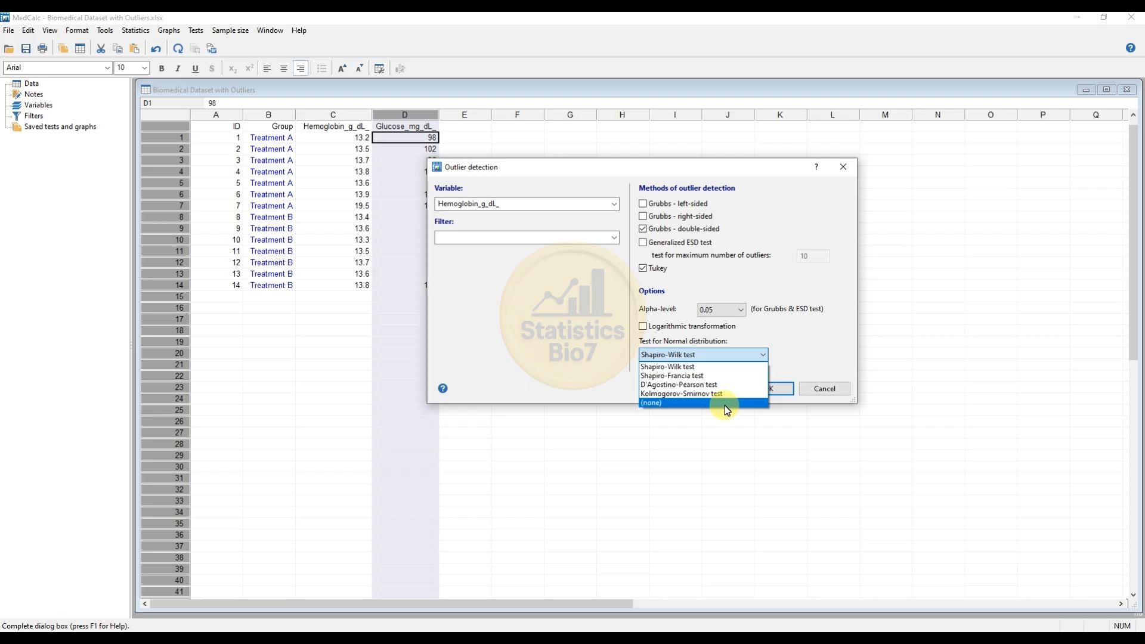
pyautogui.click(670, 368)
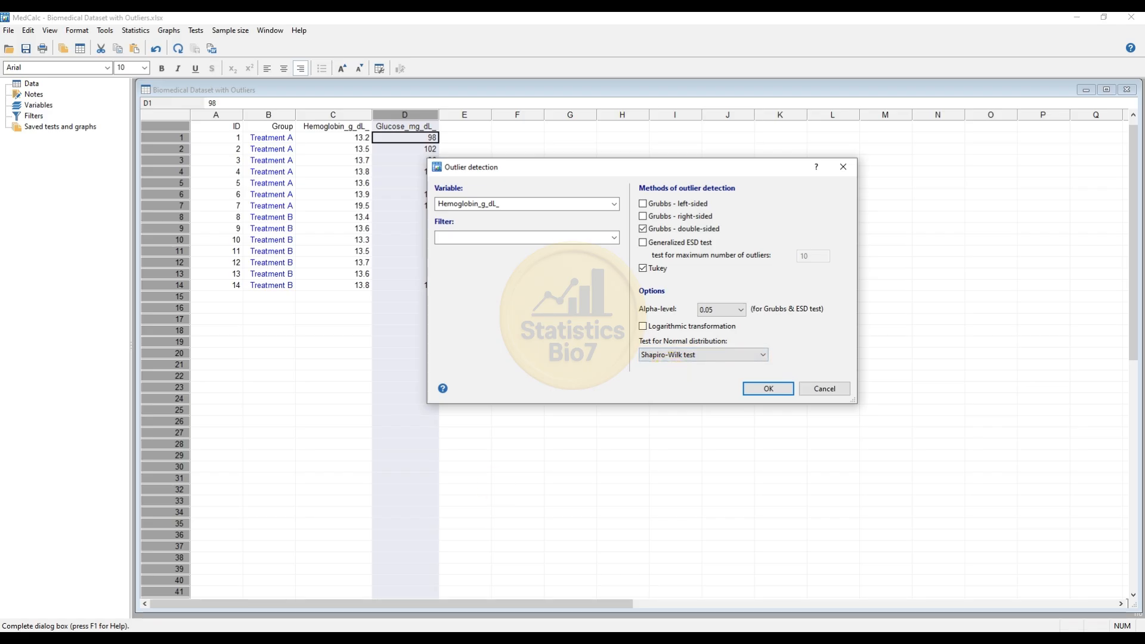
pyautogui.click(783, 390)
pyautogui.moveTo(248, 95); pyautogui.dragTo(518, 128)
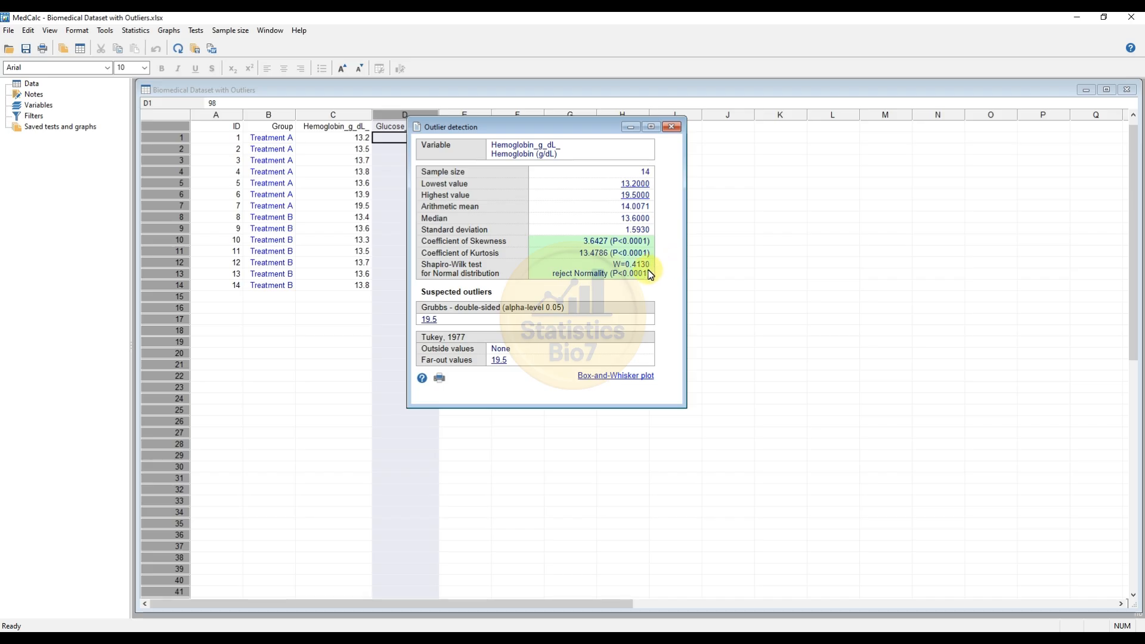
pyautogui.moveTo(498, 129); pyautogui.dragTo(536, 128)
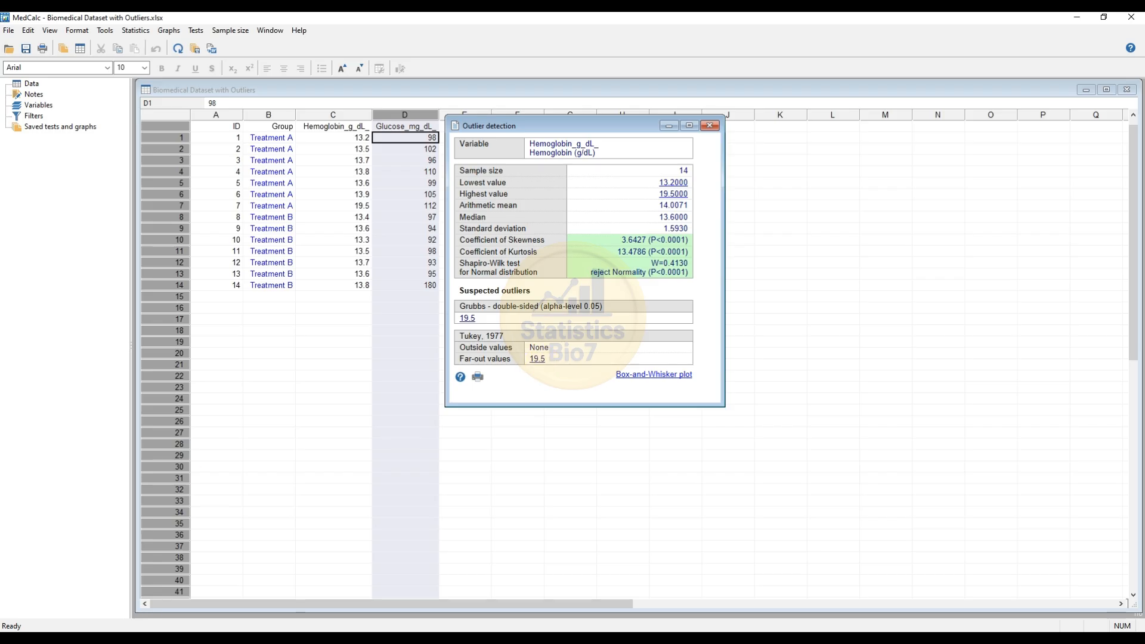
# Create a horizontal Box-and-Whisker plot of Hemoglobin_g_dL_ plotting all data
pyautogui.click(673, 379)
pyautogui.moveTo(802, 337); pyautogui.dragTo(764, 192)
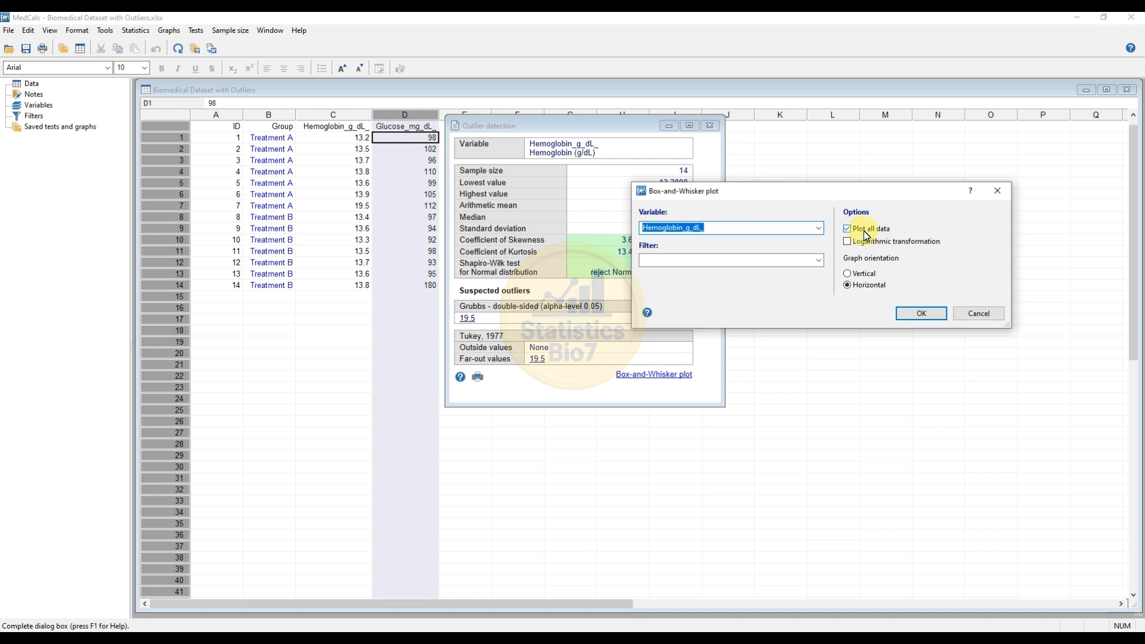
pyautogui.click(922, 314)
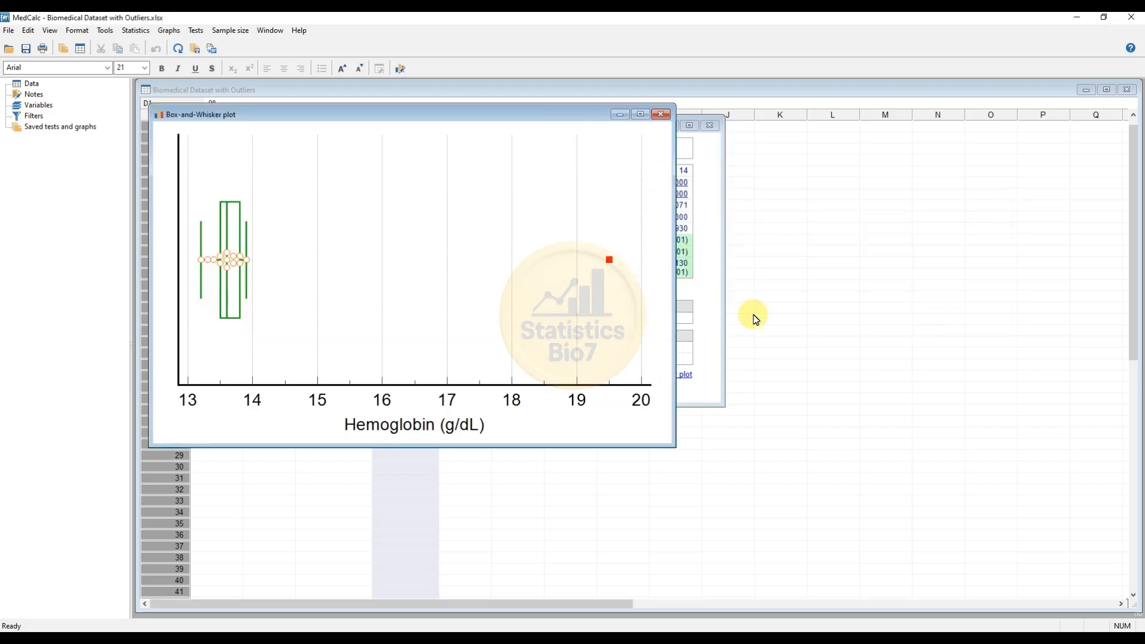
# Format the box of the box-and-whisker plot with a teal fill colour and a black border colour
pyautogui.moveTo(366, 119); pyautogui.dragTo(394, 134)
pyautogui.moveTo(458, 161); pyautogui.dragTo(678, 159)
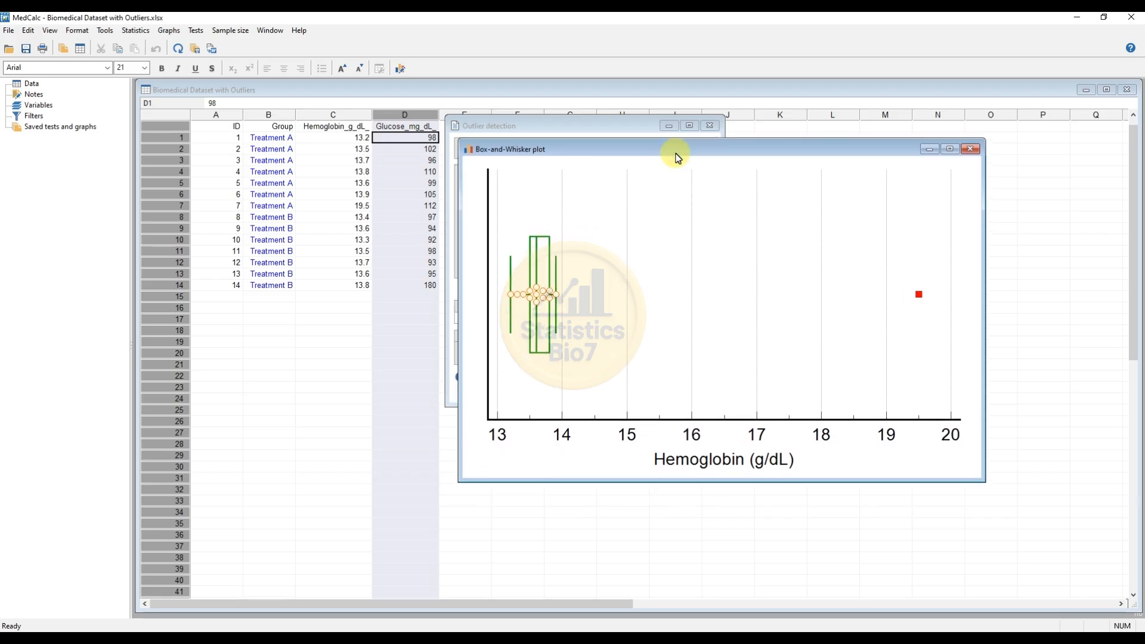
pyautogui.doubleClick(544, 339)
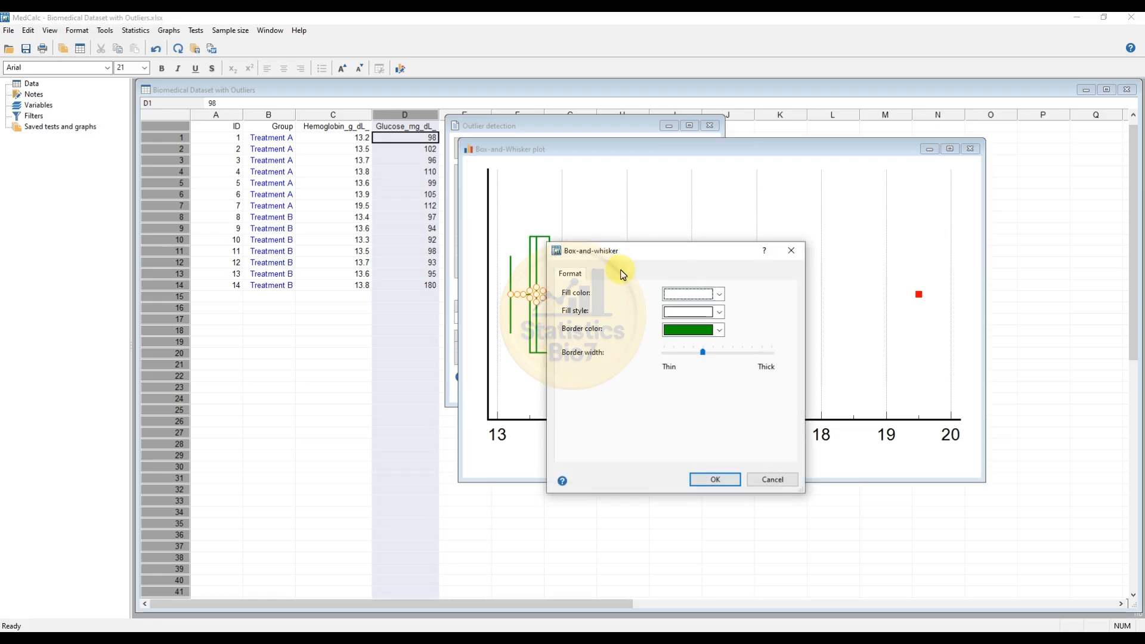
pyautogui.moveTo(633, 251); pyautogui.dragTo(758, 236)
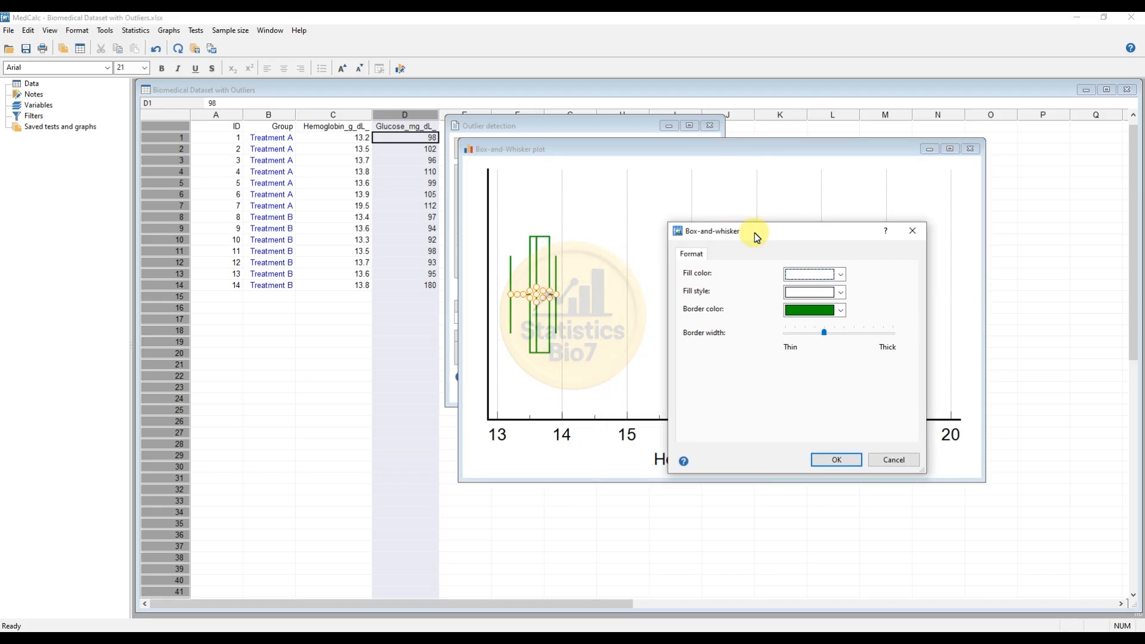
pyautogui.click(842, 275)
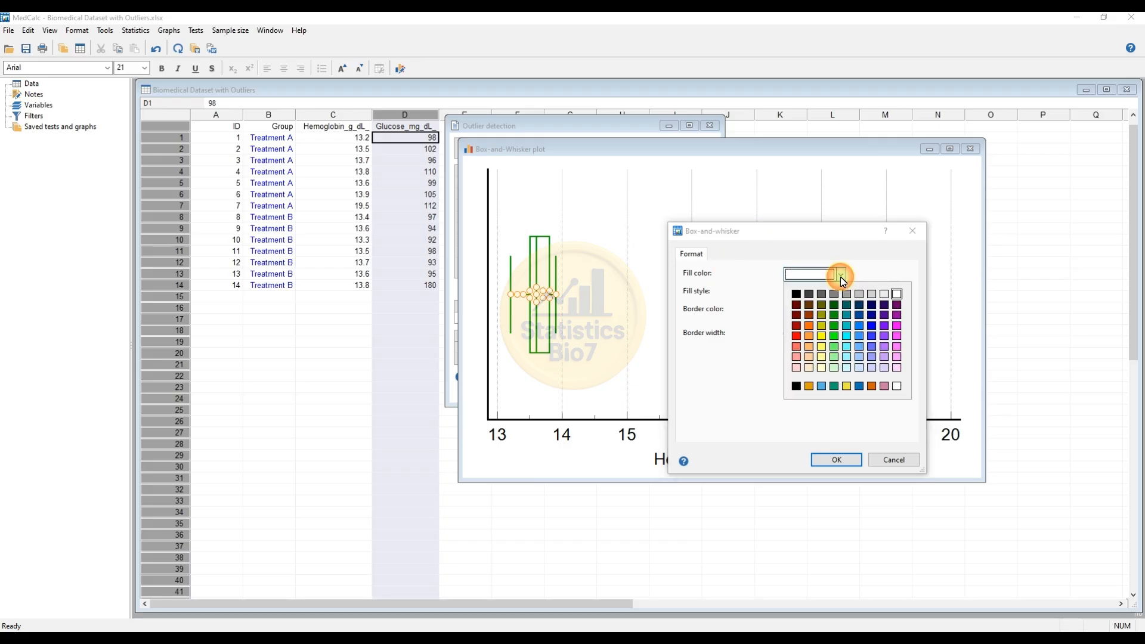
pyautogui.click(846, 316)
pyautogui.click(840, 310)
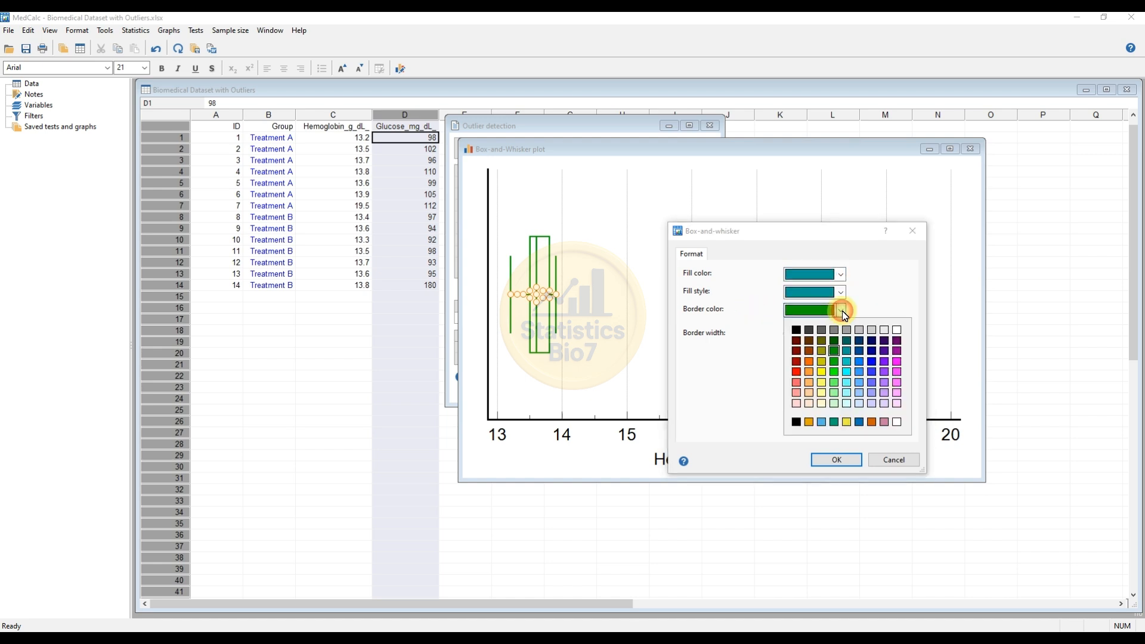
pyautogui.click(796, 330)
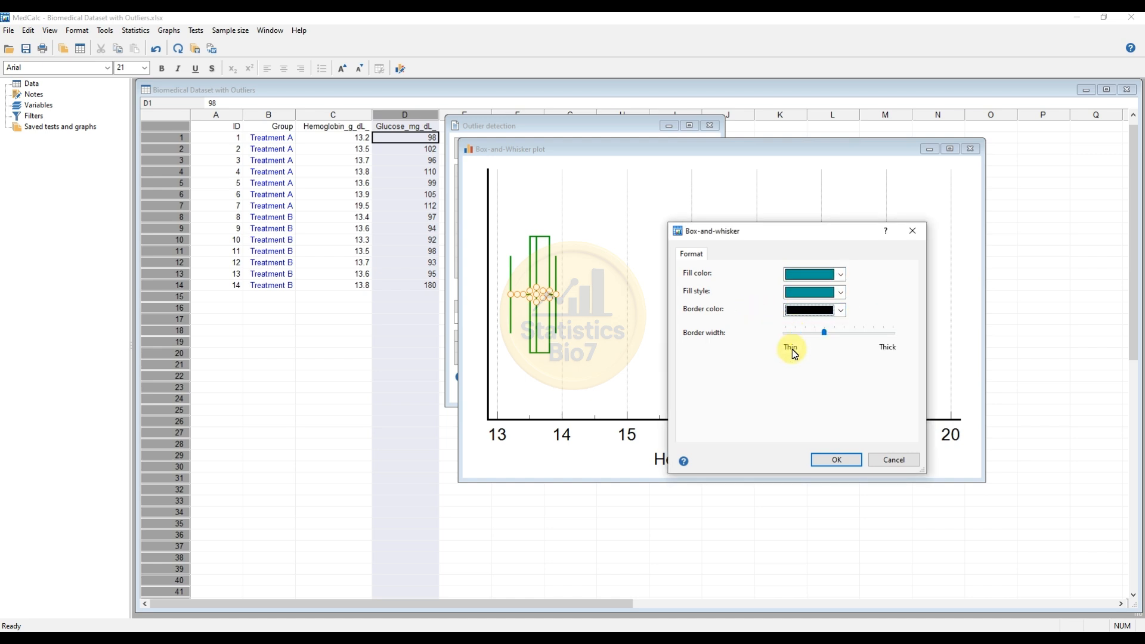
pyautogui.click(837, 461)
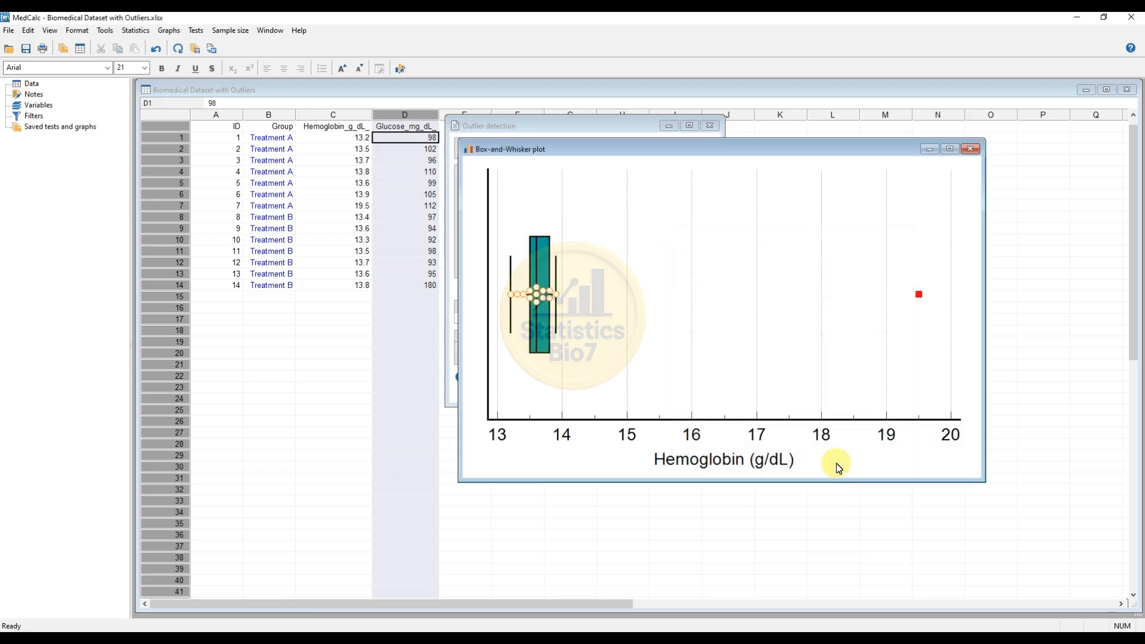
# Set the box border width to thick
pyautogui.doubleClick(545, 270)
pyautogui.moveTo(737, 289)
pyautogui.mouseDown()
pyautogui.moveTo(708, 291)
pyautogui.moveTo(757, 292)
pyautogui.mouseUp()
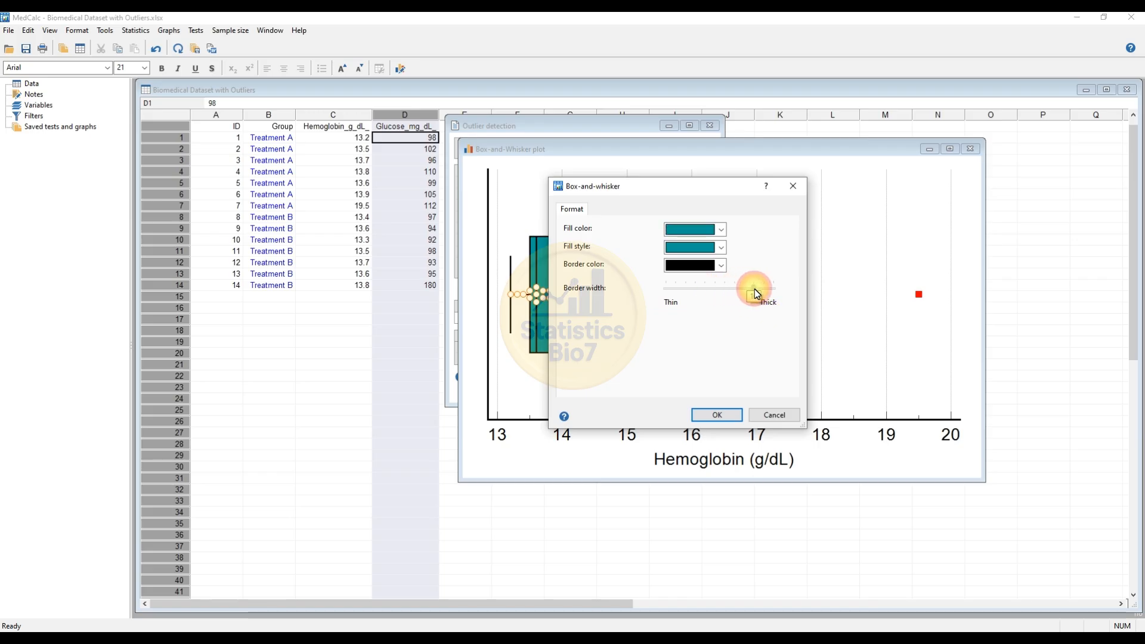
pyautogui.click(717, 414)
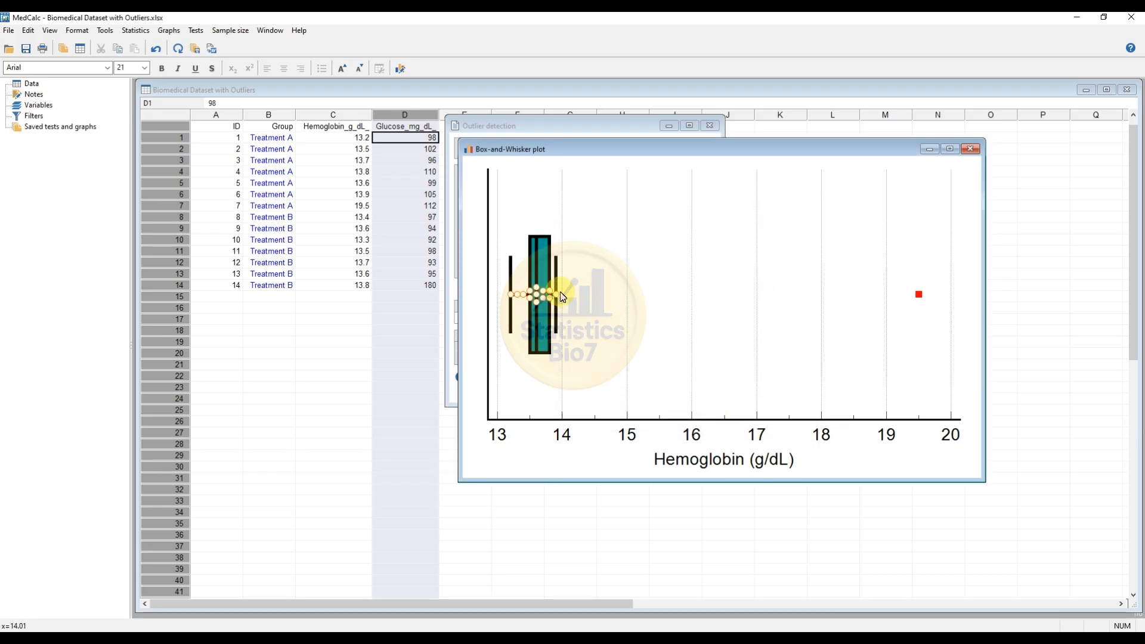
# Reduce the box border width to a setting just above the default thin position
pyautogui.doubleClick(544, 264)
pyautogui.moveTo(757, 289); pyautogui.dragTo(719, 288)
pyautogui.click(728, 412)
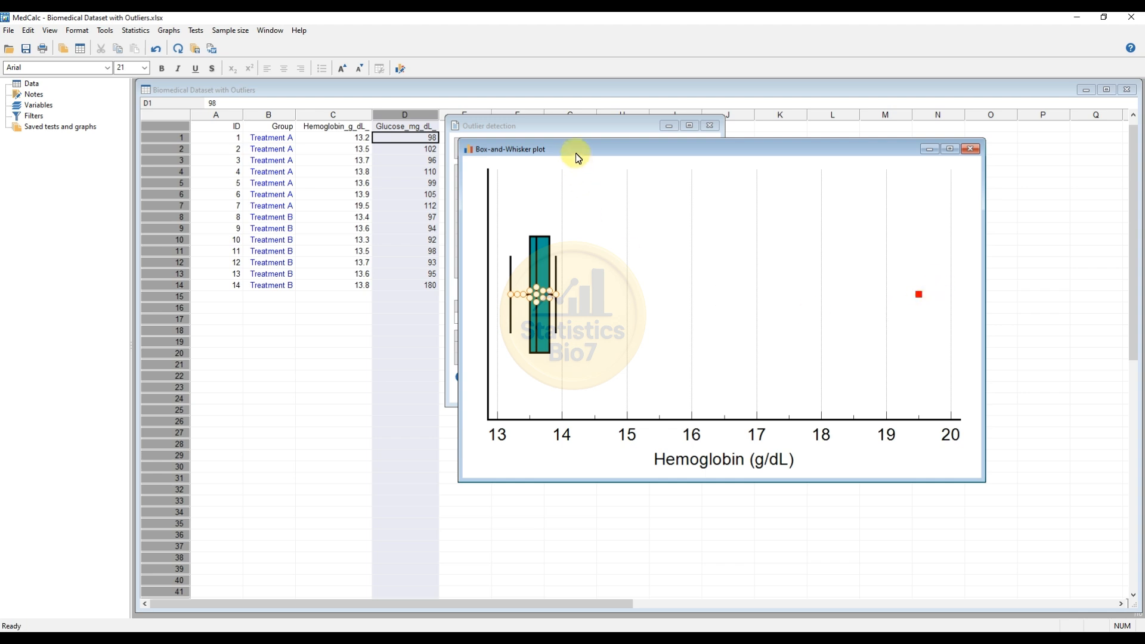
pyautogui.moveTo(575, 153); pyautogui.dragTo(634, 159)
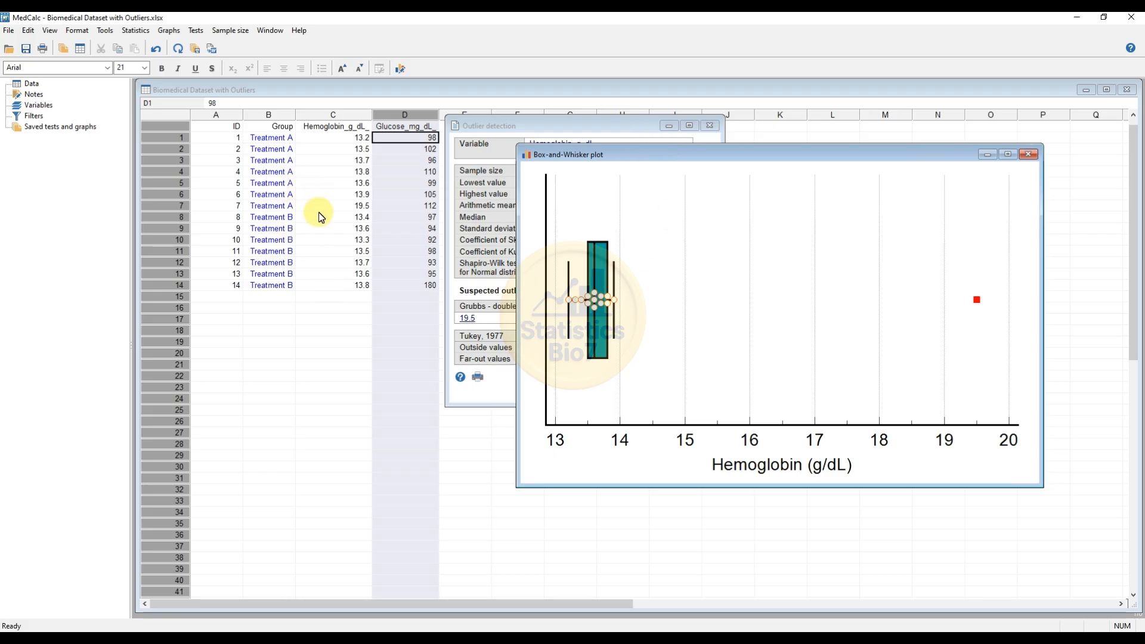
pyautogui.moveTo(644, 158)
pyautogui.mouseDown()
pyautogui.moveTo(637, 182)
pyautogui.moveTo(628, 152)
pyautogui.mouseUp()
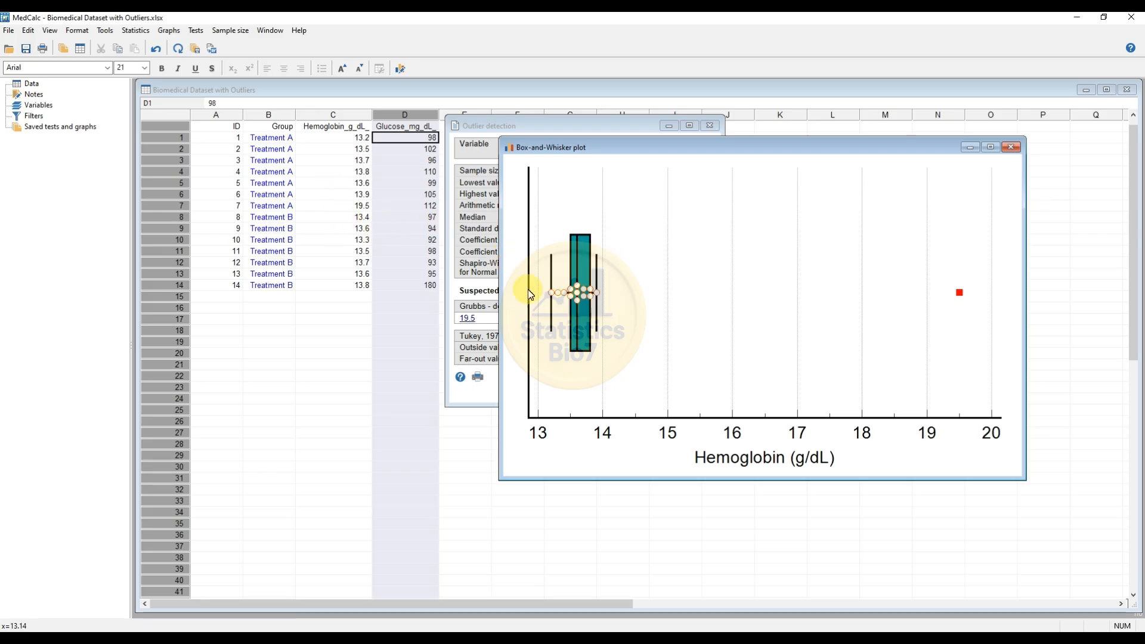
pyautogui.moveTo(621, 148); pyautogui.dragTo(555, 187)
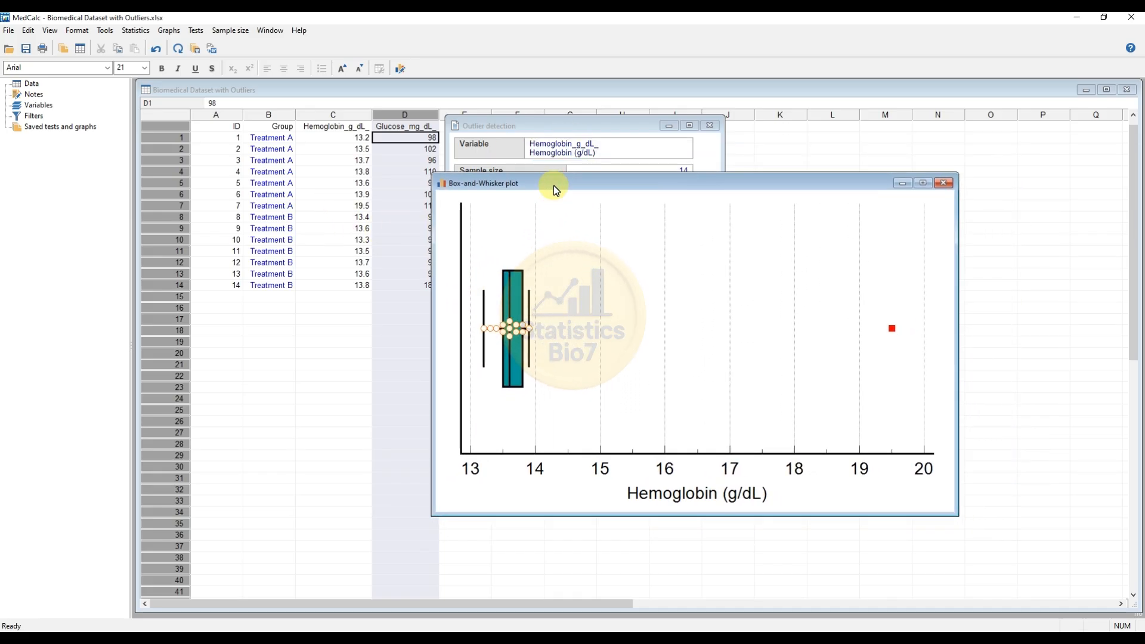